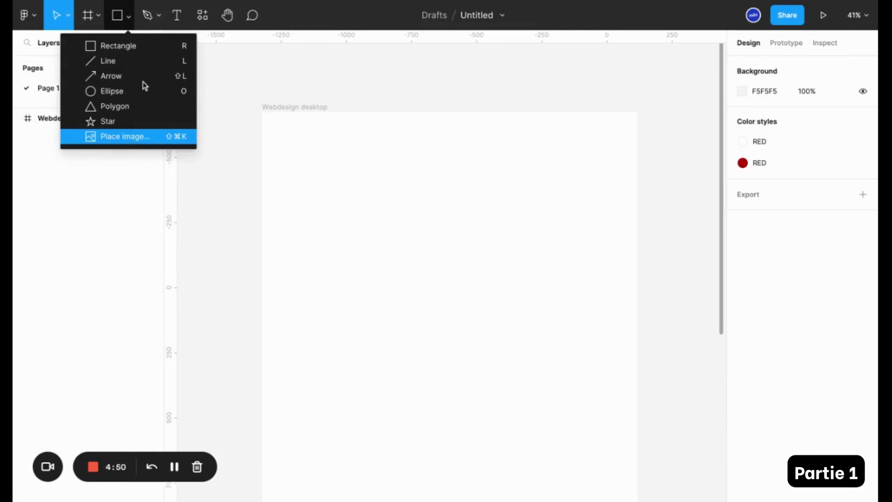
Draw a square of about 167 × 167 in the Webdesign desktop frame and position it at about X 134, Y 91.
left_click(135, 46)
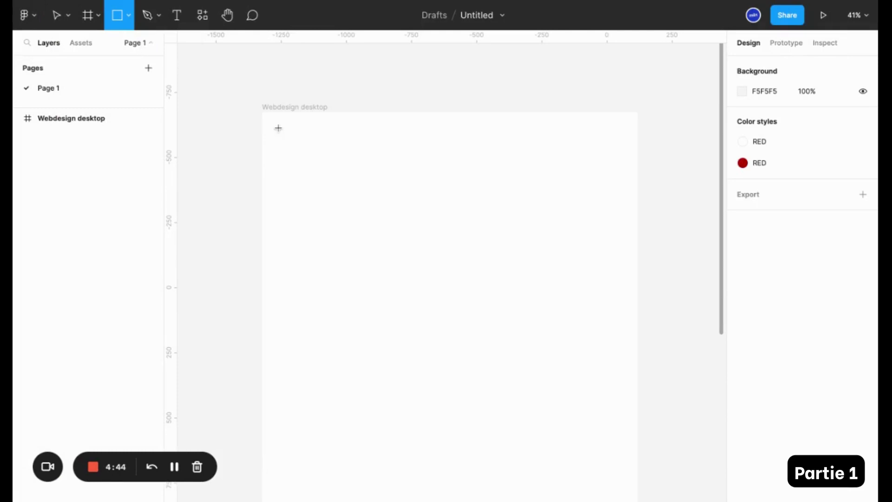
mouse_move(279, 127)
left_mouse_down()
mouse_move(333, 178)
mouse_move(411, 220)
mouse_move(465, 180)
mouse_move(400, 178)
mouse_move(436, 185)
mouse_move(401, 250)
mouse_move(392, 189)
mouse_move(502, 266)
mouse_move(421, 180)
mouse_move(473, 160)
mouse_move(435, 206)
mouse_move(401, 170)
mouse_move(517, 189)
mouse_move(584, 187)
mouse_move(422, 181)
mouse_move(420, 243)
mouse_move(431, 207)
mouse_move(510, 227)
mouse_move(552, 224)
mouse_move(493, 195)
mouse_move(432, 180)
mouse_move(441, 179)
mouse_move(392, 176)
left_mouse_up()
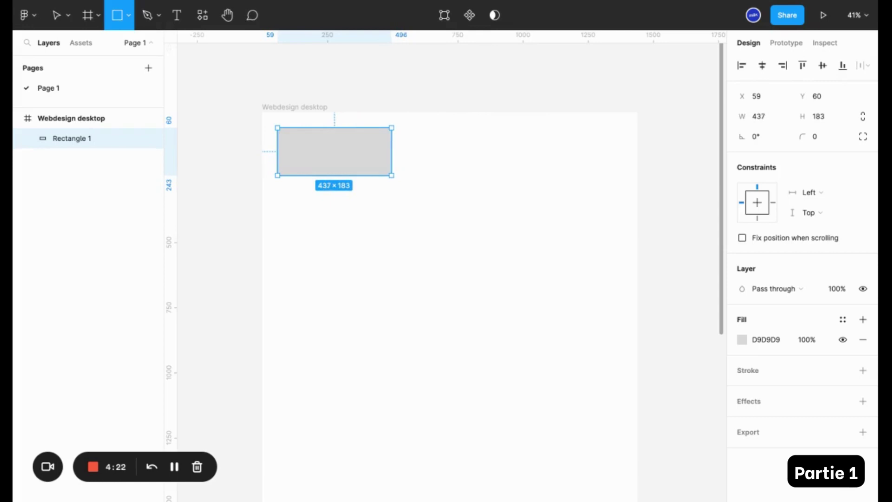
key("shift")
key("shift")
key("shift")
key("shift")
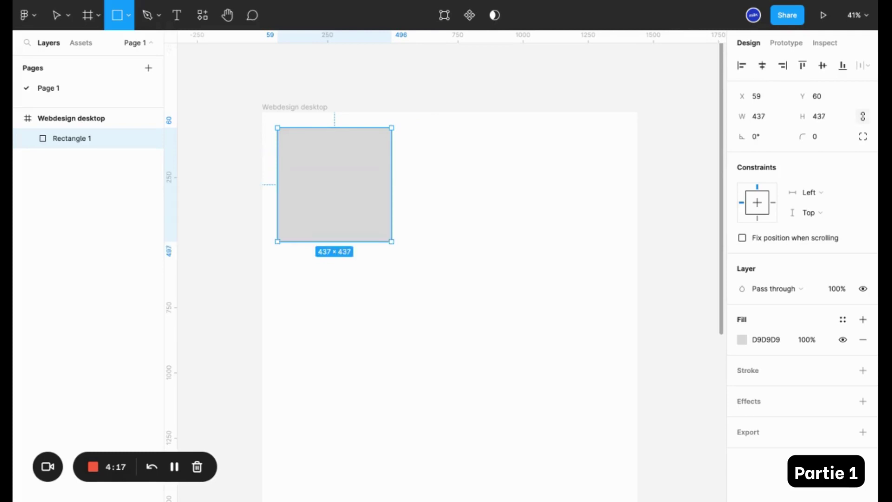
mouse_move(392, 176)
left_mouse_down()
mouse_move(429, 279)
mouse_move(571, 420)
mouse_move(422, 287)
mouse_move(609, 460)
mouse_move(300, 151)
mouse_move(321, 171)
left_mouse_up()
left_click(350, 164)
left_click(303, 155)
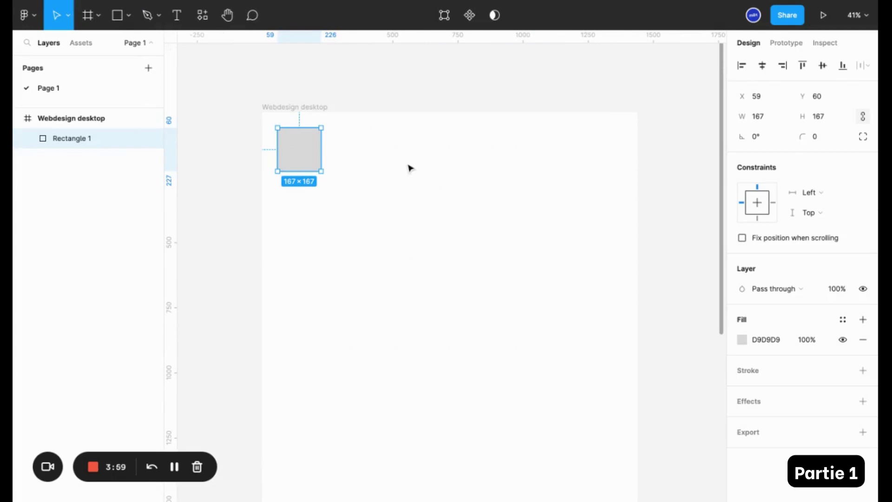
left_click_drag(308, 153, 328, 161)
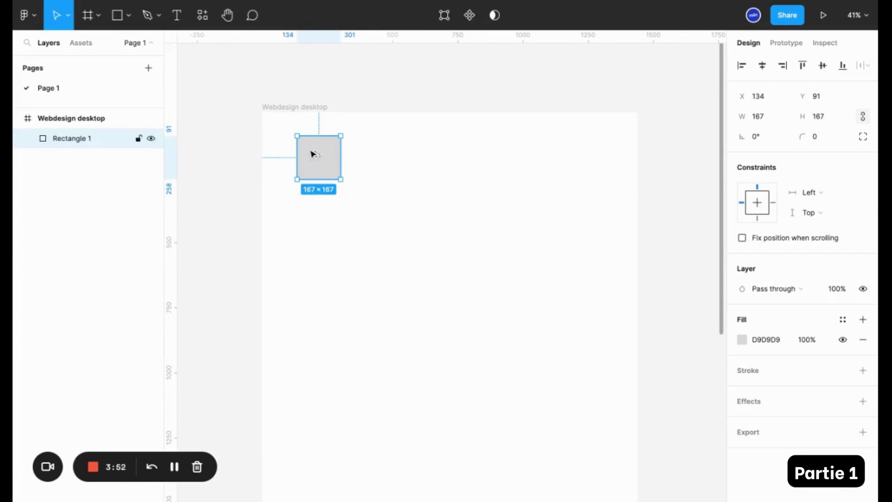
Try duplicating the square in place and moving the copy beside the original, and delete the copy.
key("ctrl+d")
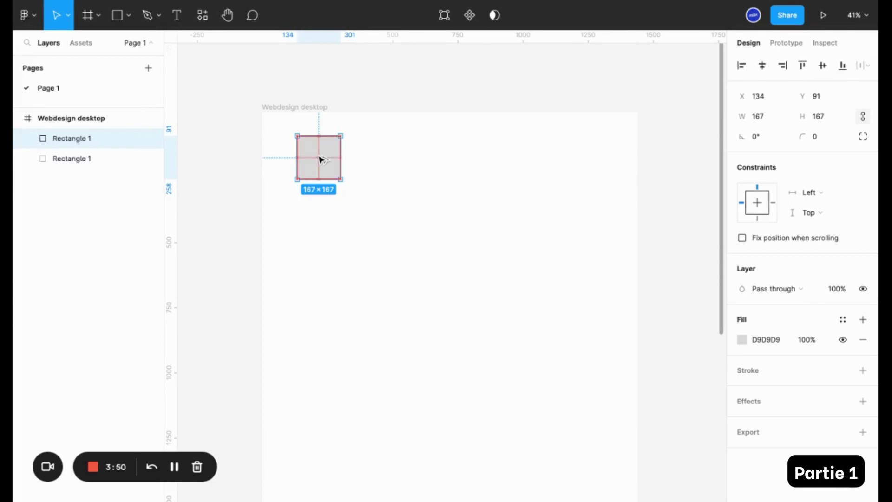
left_click_drag(319, 157, 421, 220)
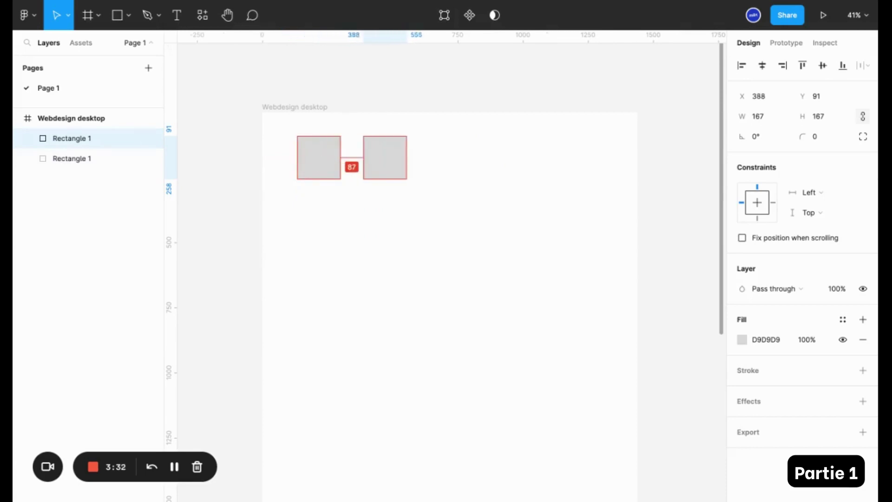
mouse_move(373, 158)
left_mouse_down()
mouse_move(544, 158)
mouse_move(379, 160)
left_mouse_up()
key("Delete")
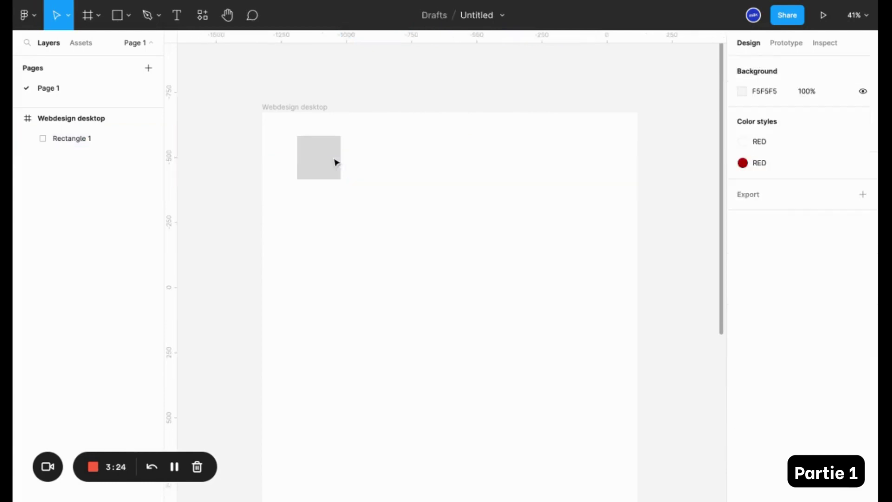
Try placing a copy of the square at about X 385, Y 132, and delete it.
left_click(337, 160)
left_click_drag(334, 160, 399, 171)
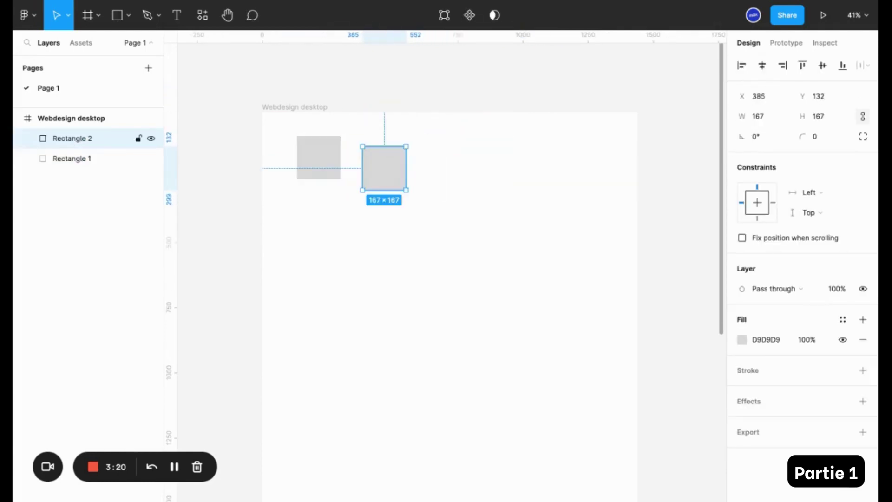
key("Delete")
Copy the square along the same row to about X 320 and repeat the duplication at equal spacing past the frame's edge.
left_click(331, 171)
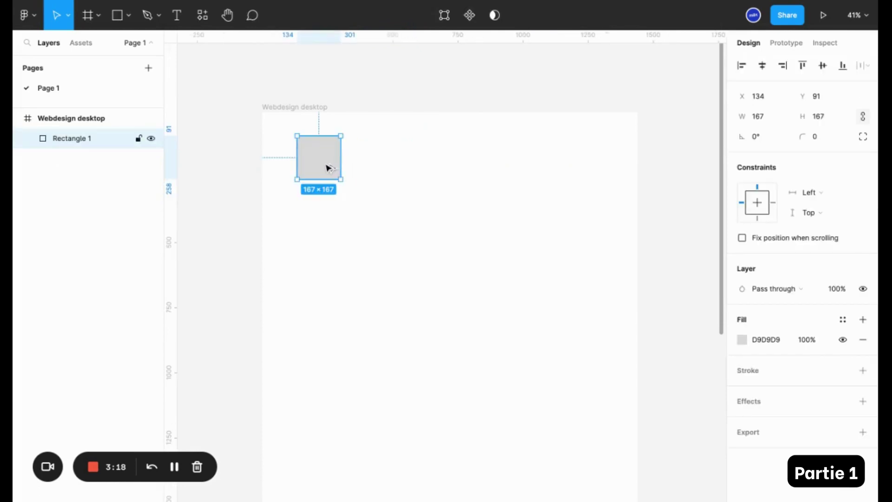
left_click_drag(328, 168, 377, 168)
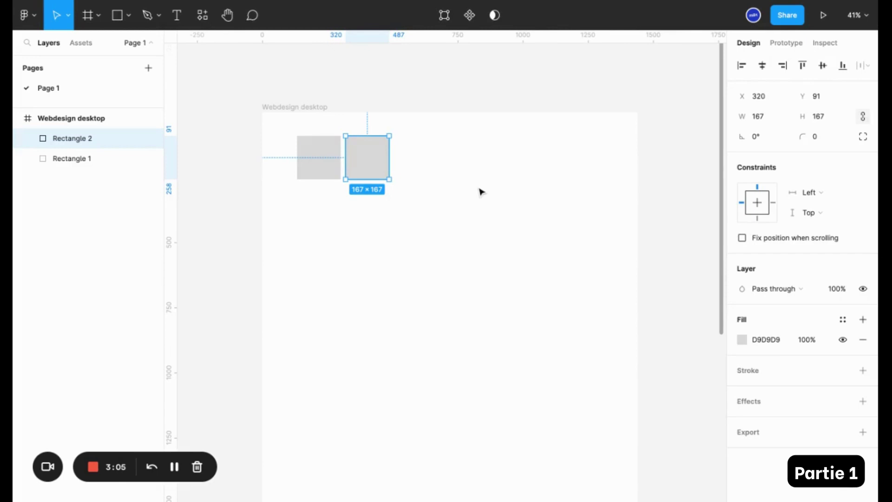
key("ctrl+d")
key("ctrl+d")
key("ctrl+d")
key("ctrl+d")
key("ctrl+d")
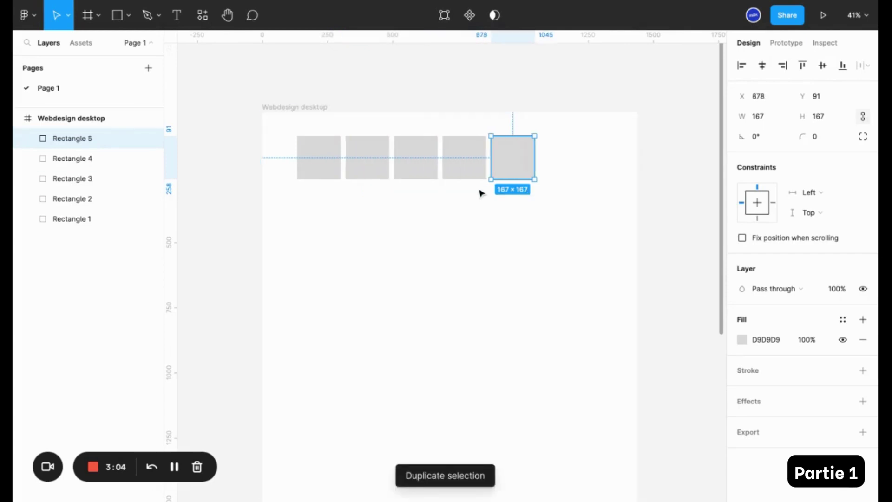
key("ctrl+d")
key("ctrl+d")
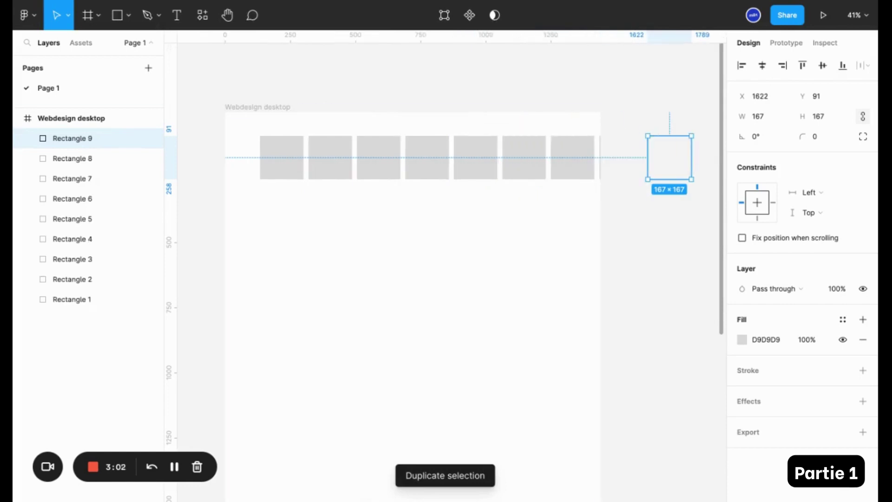
Undo all the repeated duplications so only the original square is left.
key("ctrl+z")
key("ctrl+z")
key("ctrl+z")
key("ctrl+z")
key("ctrl+z")
key("ctrl+z")
key("ctrl+z")
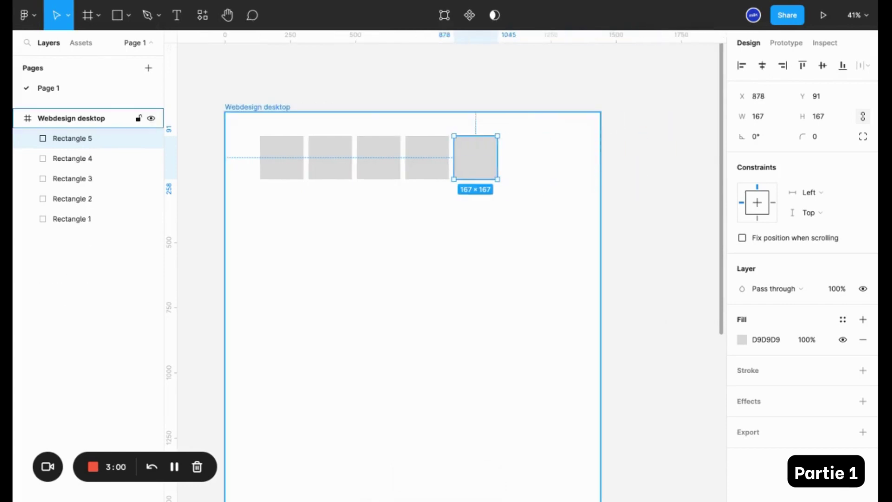
key("ctrl+z")
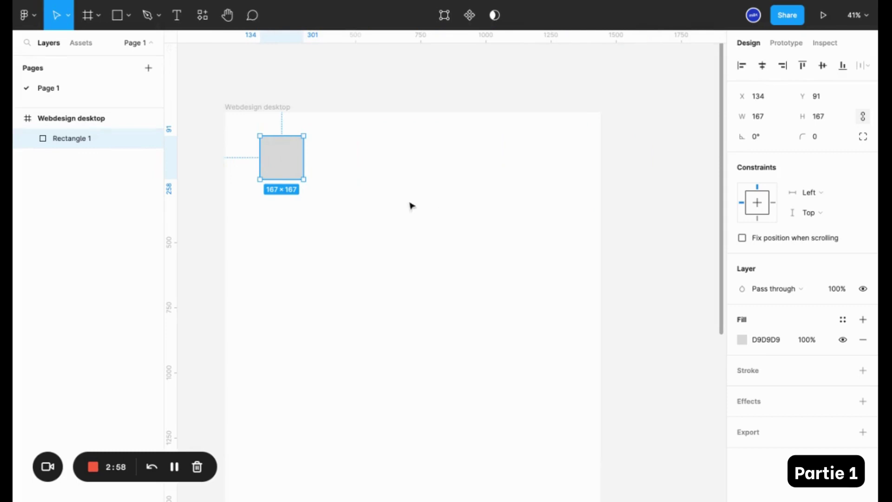
Try a wider-spaced row by copying the square sideways and repeating the duplication to X 724, and undo both copies.
left_click_drag(283, 162, 330, 163)
key("ctrl+d")
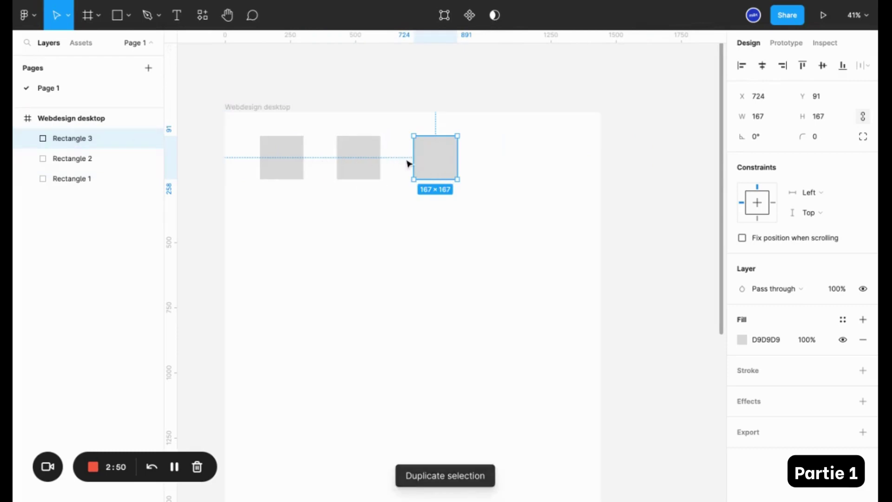
key("ctrl+z")
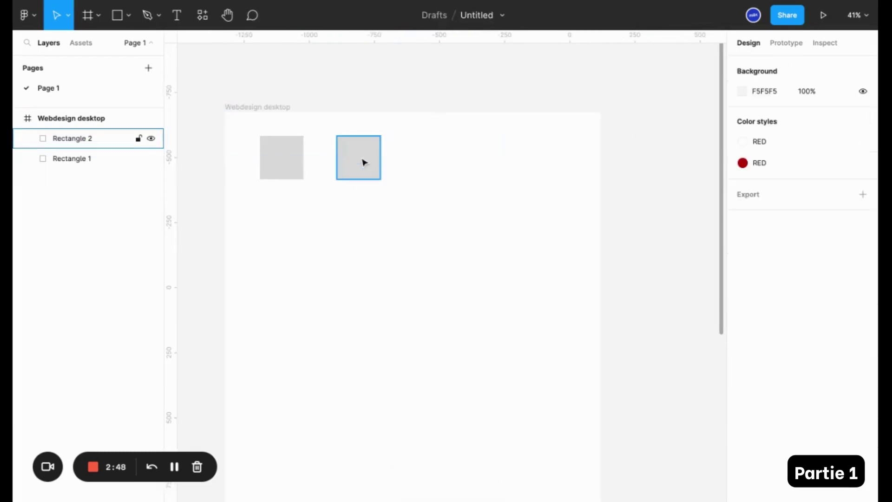
key("ctrl+z")
Copy the square to about X 347 on the same row and duplicate the pair below at Y 279 as a two-by-two grid.
left_click(282, 165)
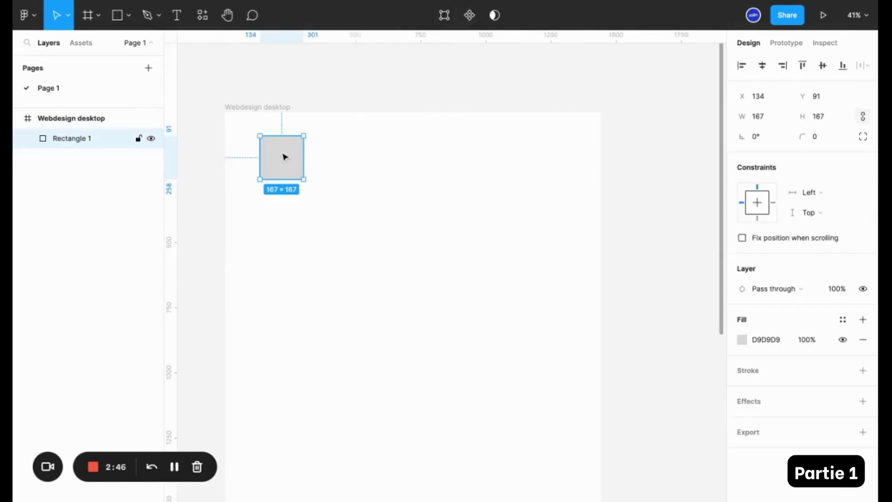
left_click_drag(284, 156, 341, 157)
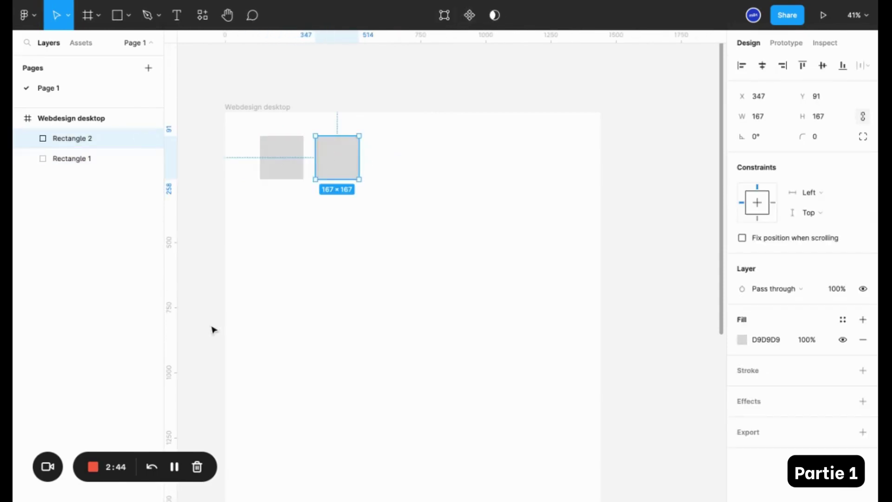
left_click(241, 130)
left_click_drag(241, 130, 272, 136)
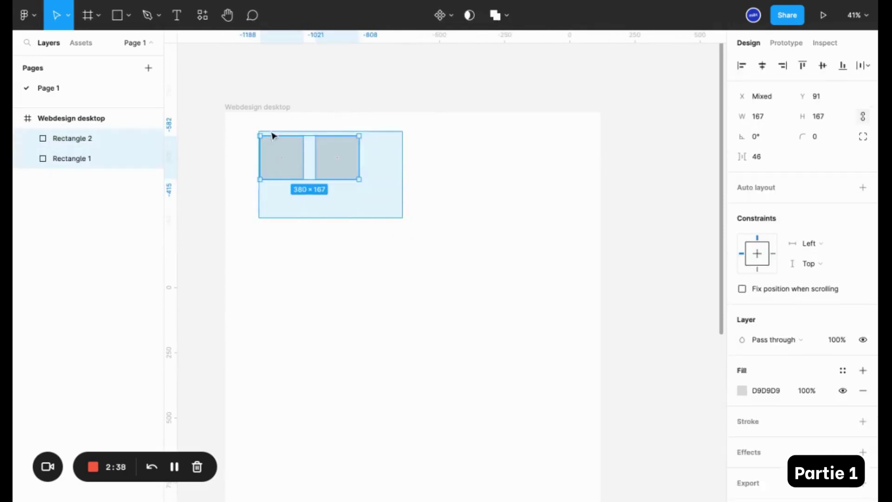
key("ctrl+d")
key("shift+Down")
key("shift+Down")
key("shift+Down")
key("shift+Down")
key("shift+Down")
key("shift+Down")
key("shift+Down")
key("shift+Down")
key("shift+Down")
key("shift+Down")
key("shift+Down")
key("shift+Down")
key("shift+Down")
key("shift+Down")
key("shift+Down")
key("shift+Down")
key("shift+Down")
key("shift+Down")
key("shift+Down")
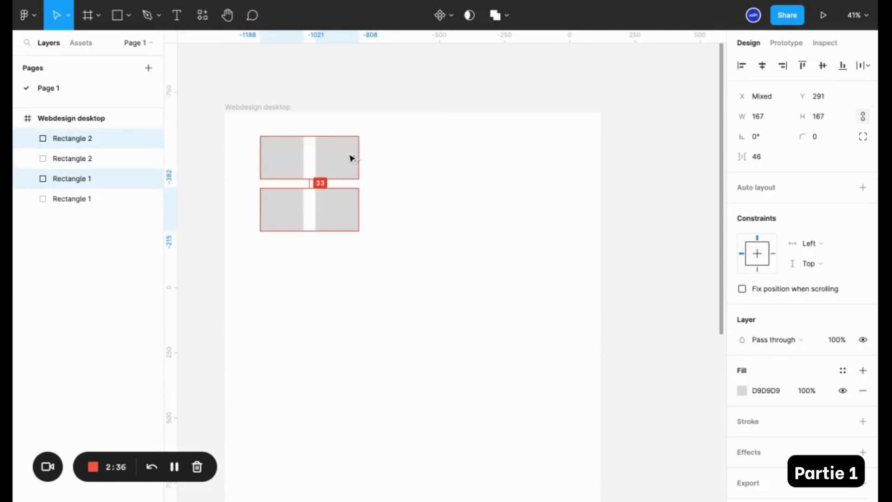
key("Down")
key("Down")
key("Down")
key("Up")
key("Up")
key("Up")
key("Up")
key("Up")
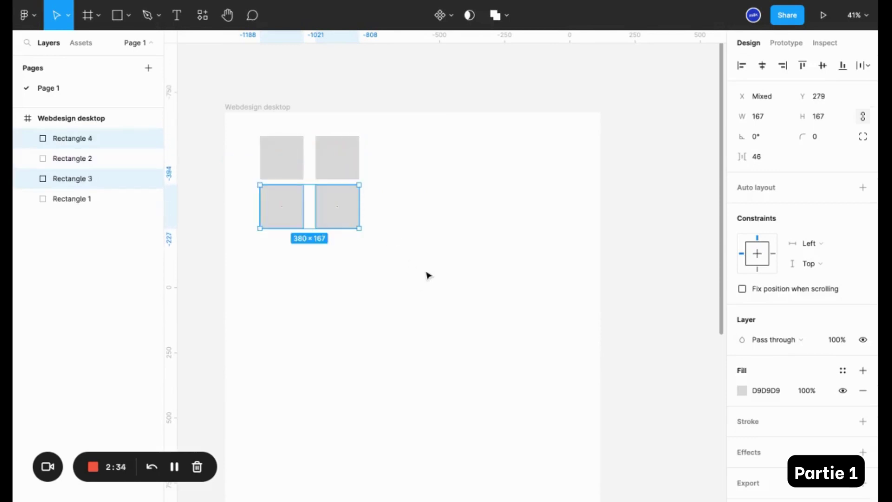
Try duplicating the four-square grid and moving the copies horizontally to extend it.
left_click(414, 269)
left_click_drag(412, 262, 258, 135)
key("ctrl+d")
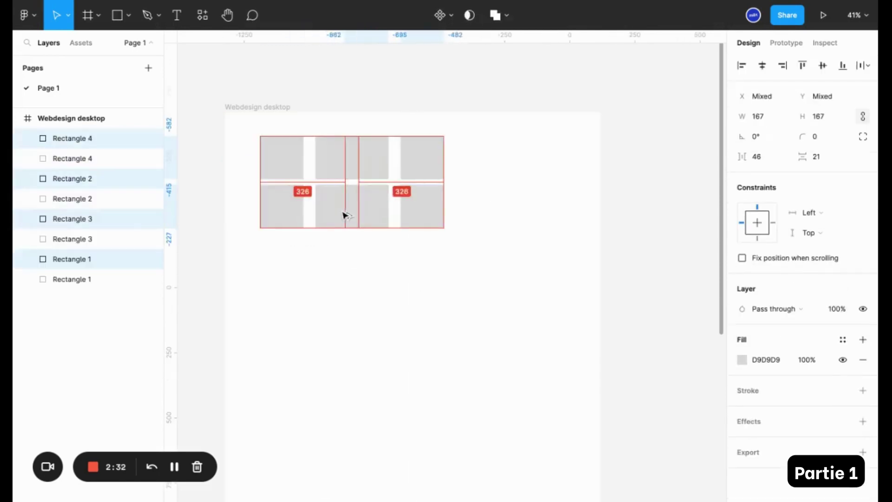
key("shift+Right")
key("shift+Right")
key("shift+Right")
key("shift+Right")
key("shift+Right")
key("shift+Right")
key("shift+Right")
key("shift+Right")
key("shift+Right")
key("shift+Right")
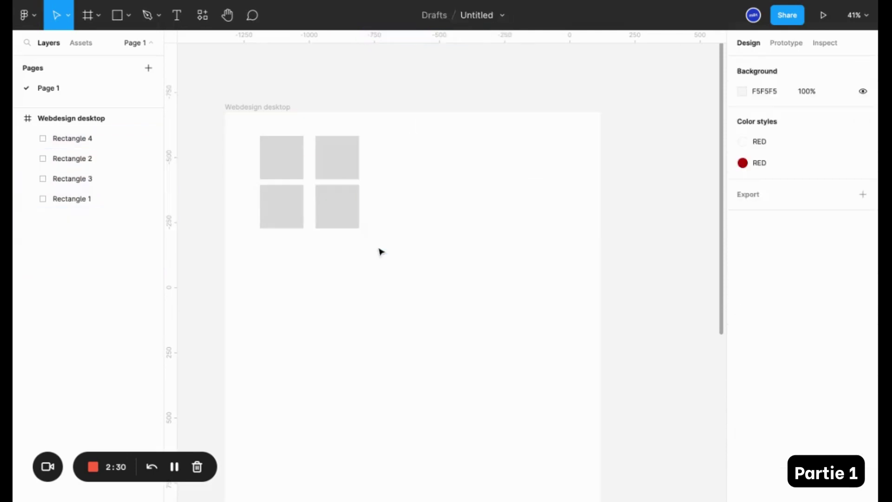
Select all four squares in the Webdesign desktop frame and delete them.
left_click_drag(378, 250, 355, 228)
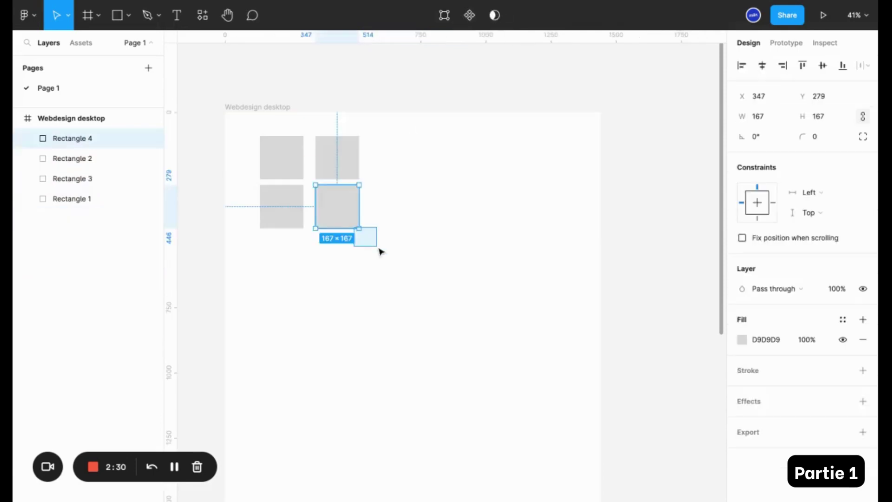
left_click_drag(249, 136, 379, 249)
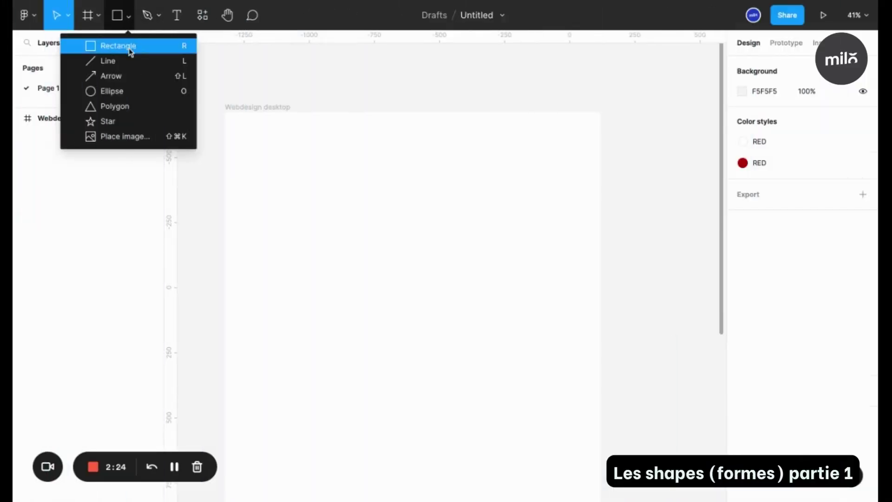
Draw a square of about 283 × 283 in the emptied frame at about X 85, Y 79.
left_click(130, 51)
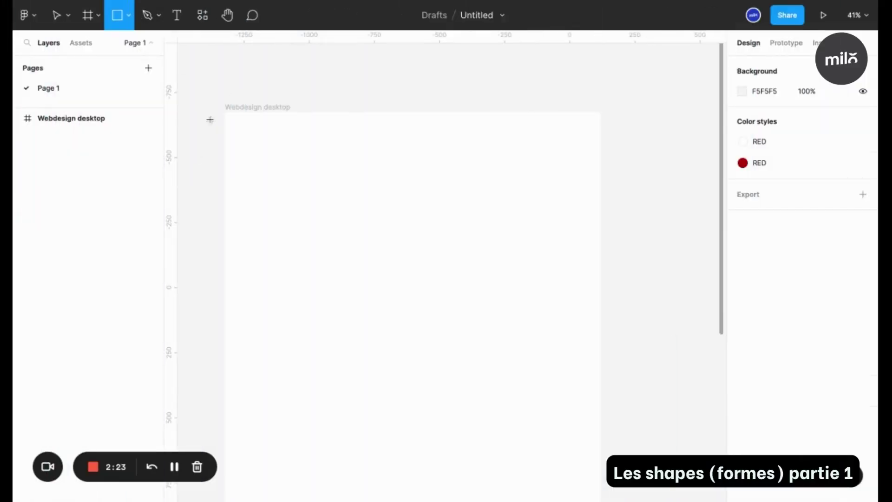
left_click_drag(247, 133, 321, 207)
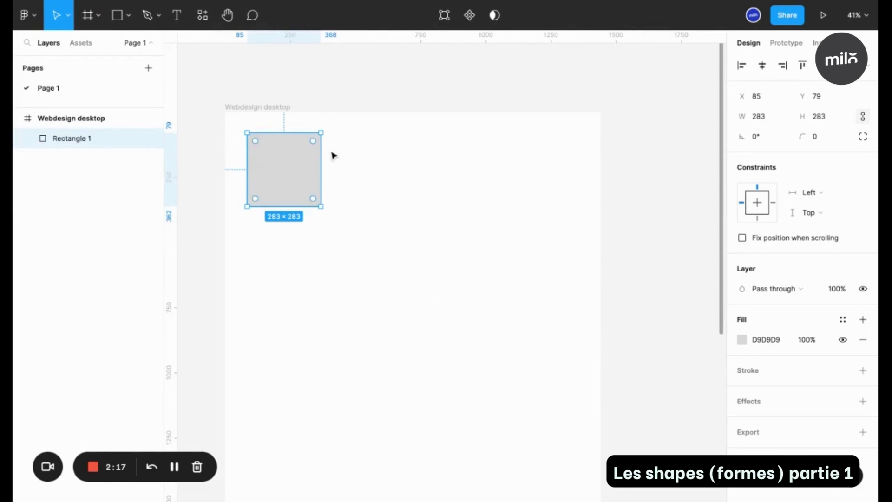
scroll(334, 157, "down", 1)
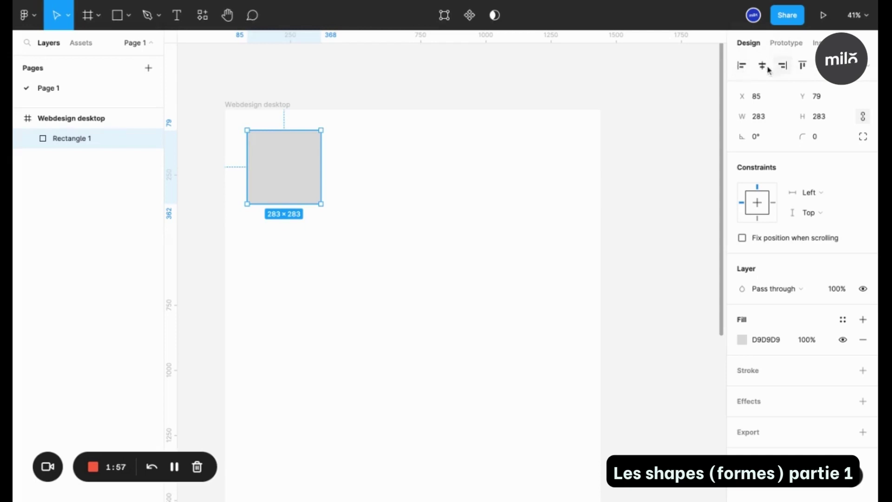
Place a copy of the 283 × 283 square diagonally below the original at about X 529, Y 253.
left_click(322, 183)
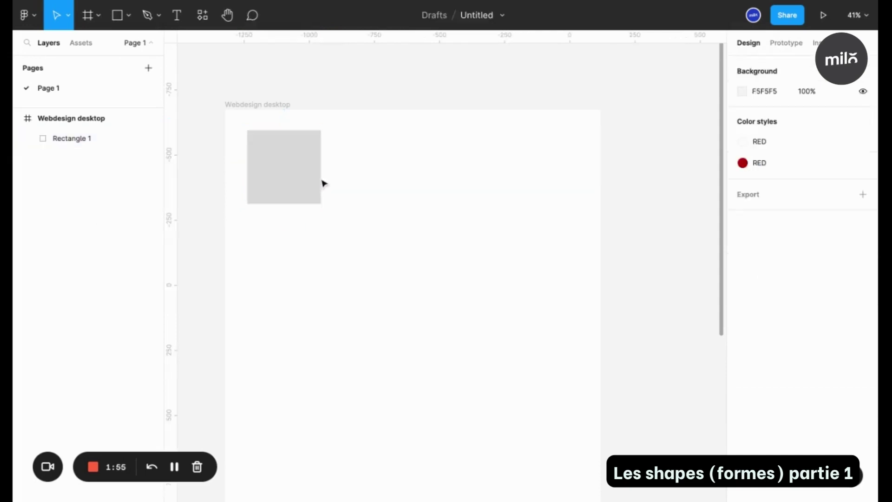
left_click(313, 189)
mouse_move(311, 182)
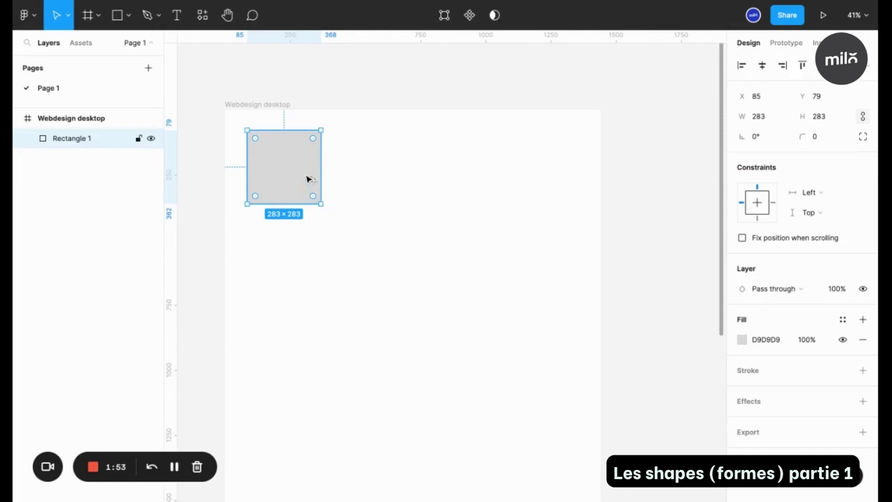
left_click_drag(307, 177, 402, 219)
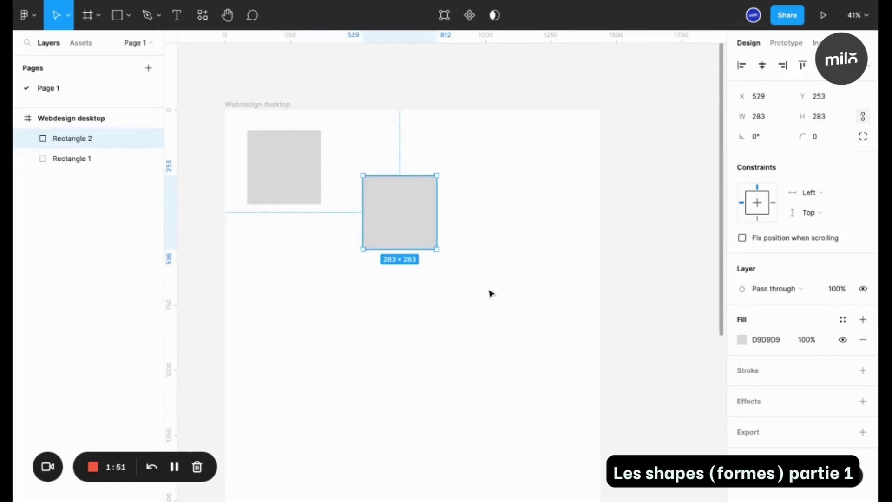
Align both squares by their left edges and undo the alignment.
left_click_drag(490, 293, 272, 158)
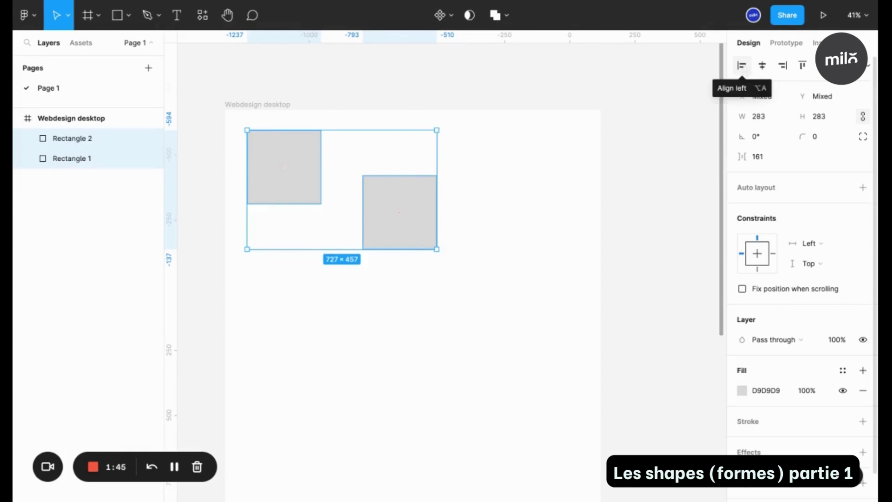
left_click(742, 65)
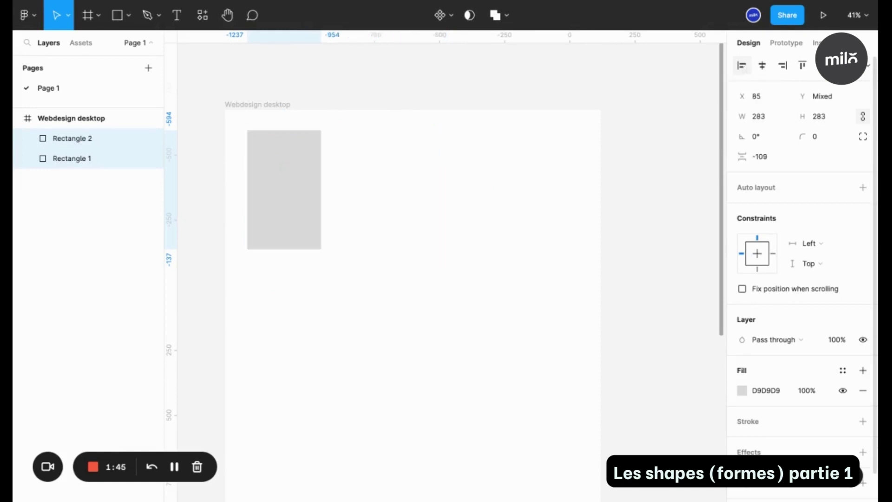
left_click(400, 338)
key("super+z")
Move the second square to the right of the first with a gap of about 159 and align both by their horizontal centers.
left_click_drag(385, 252, 397, 188)
left_click_drag(492, 247, 271, 147)
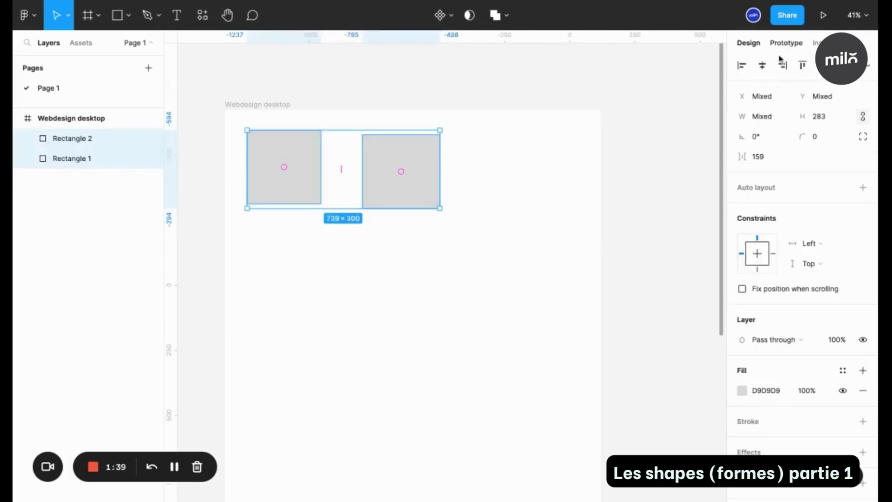
left_click(762, 66)
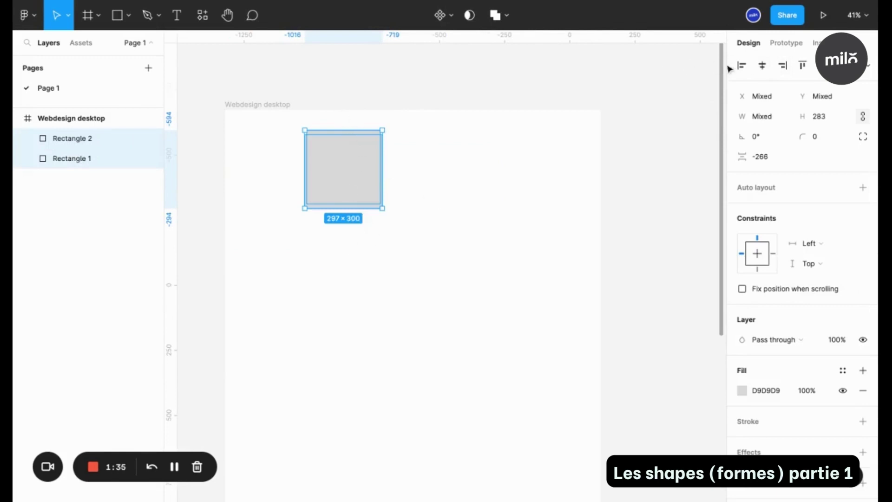
Move one of the overlapping shapes to the right, select both and align them by their right edges.
left_click(388, 180)
left_click_drag(367, 162, 472, 172)
left_click_drag(541, 193, 328, 141)
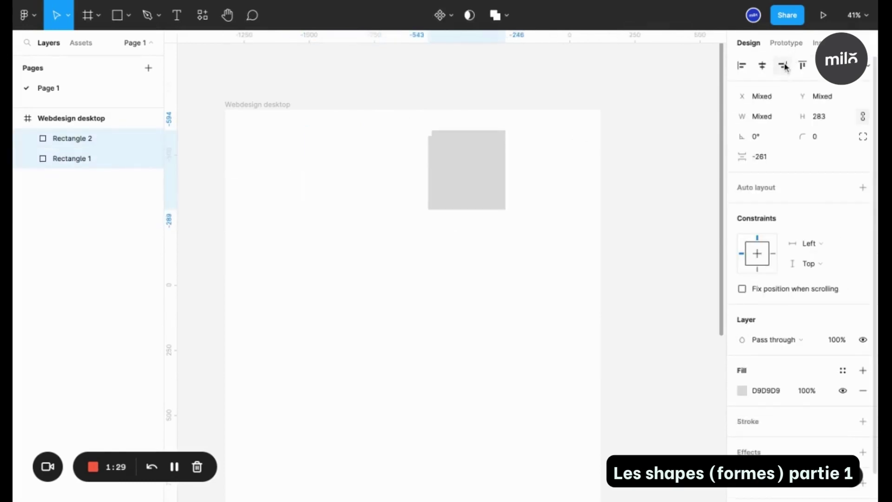
Reposition the 297 × 283 rectangle in the frame and place a copy of it at about X 572, Y 247.
left_click(566, 201)
mouse_move(484, 191)
left_mouse_down()
mouse_move(426, 193)
mouse_move(376, 171)
mouse_move(410, 187)
mouse_move(400, 185)
left_mouse_up()
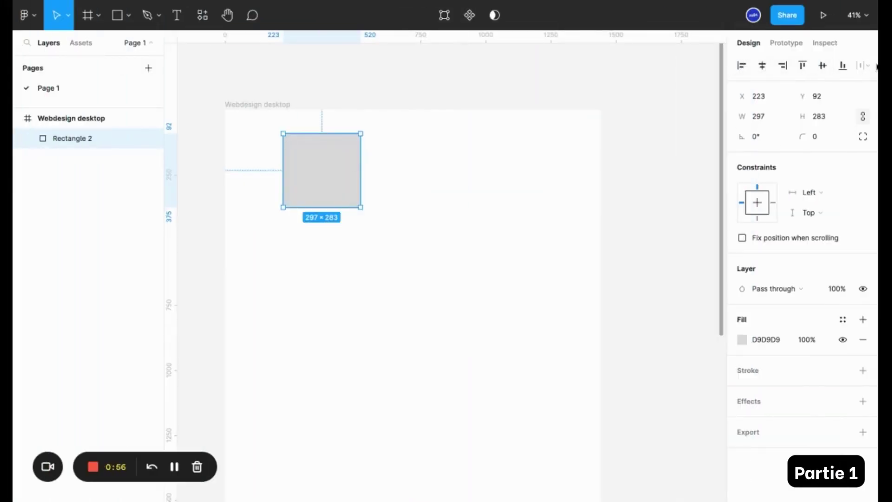
left_click(395, 201)
left_click_drag(351, 187, 406, 228)
Fill the copied rectangle with dark red 853434 and select it together with the grey rectangle.
left_click(742, 340)
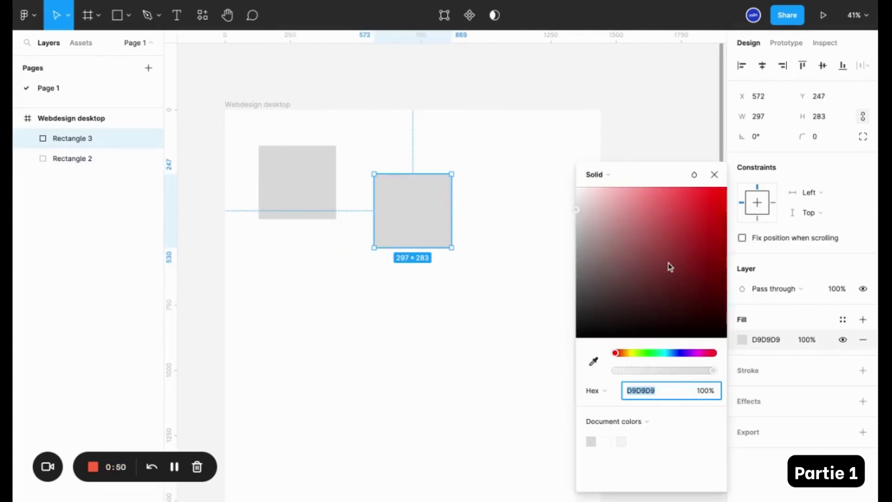
left_click(667, 258)
left_click(511, 194)
left_click(428, 225)
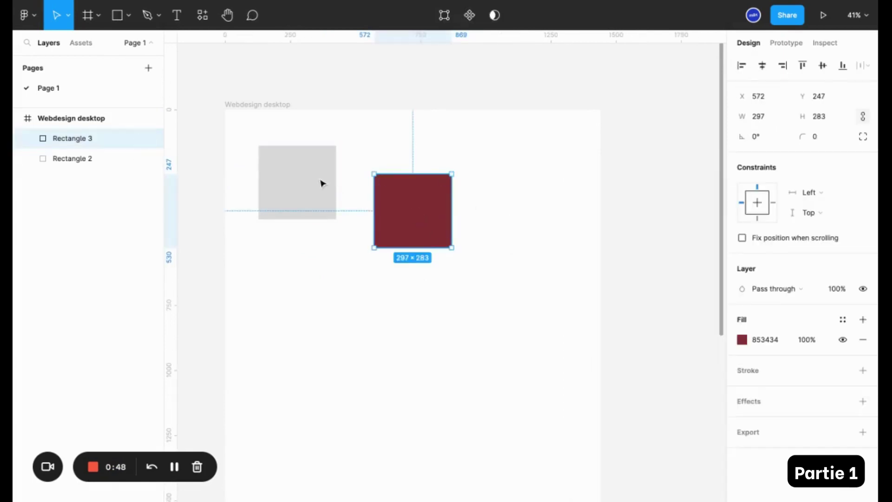
left_click(320, 182, "shift")
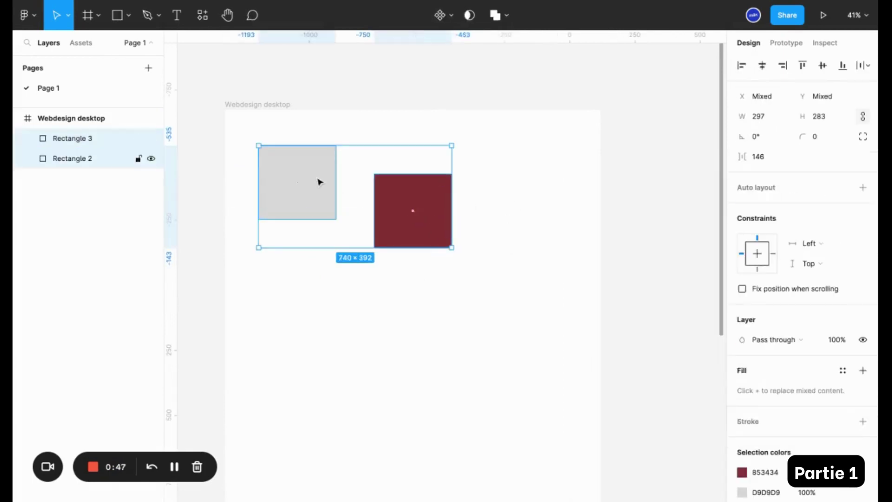
Select only the dark red rectangle and position it at X 0, Y 0 in the frame.
left_click(428, 223)
left_click(760, 98)
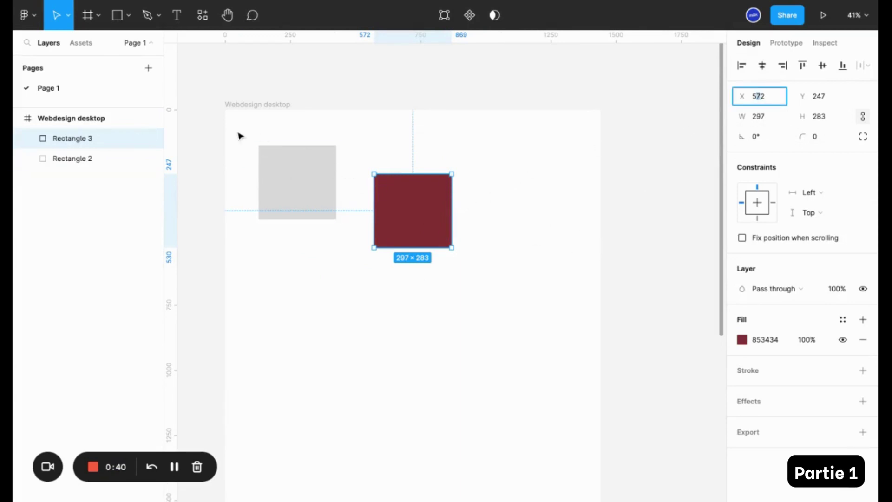
left_click(765, 103)
key("Tab")
type("0")
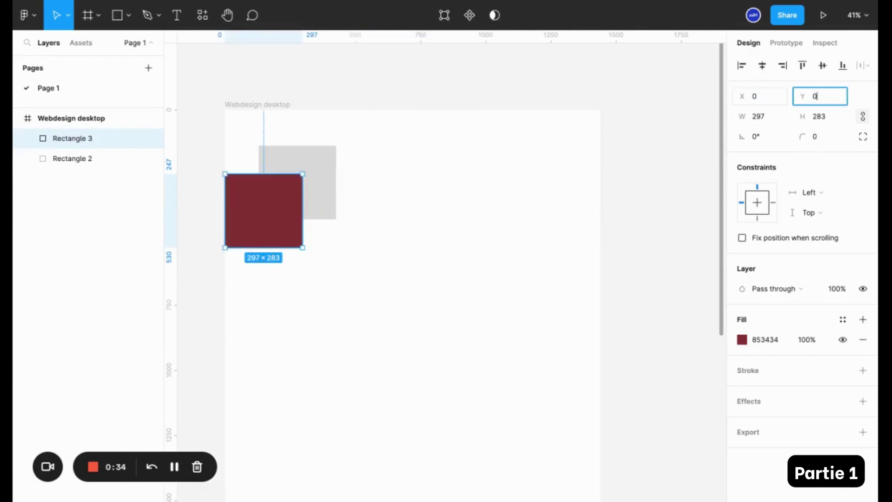
key("Tab")
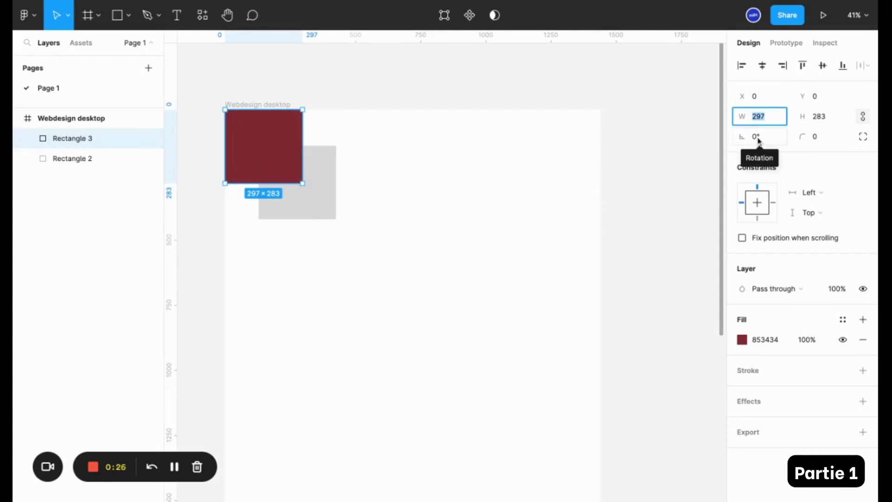
Set the dark red rectangle's width to 300 and its height to 10000 with proportions constrained.
type("300")
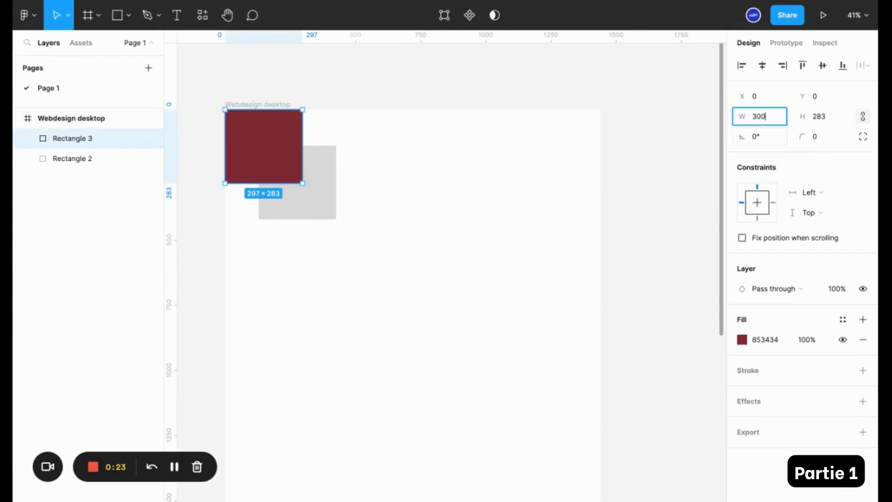
key("Tab")
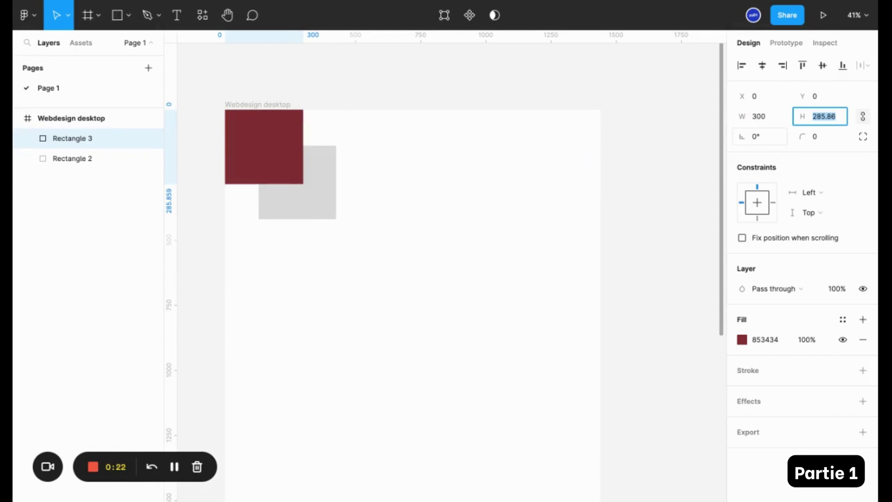
type("10000")
key("Tab")
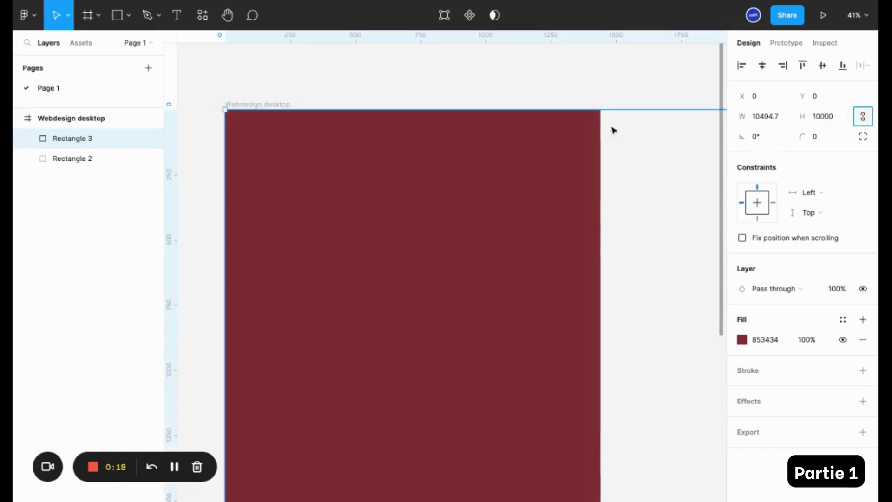
Set the dark red rectangle's height to 1000 with proportions constrained.
left_click(823, 122)
type("1")
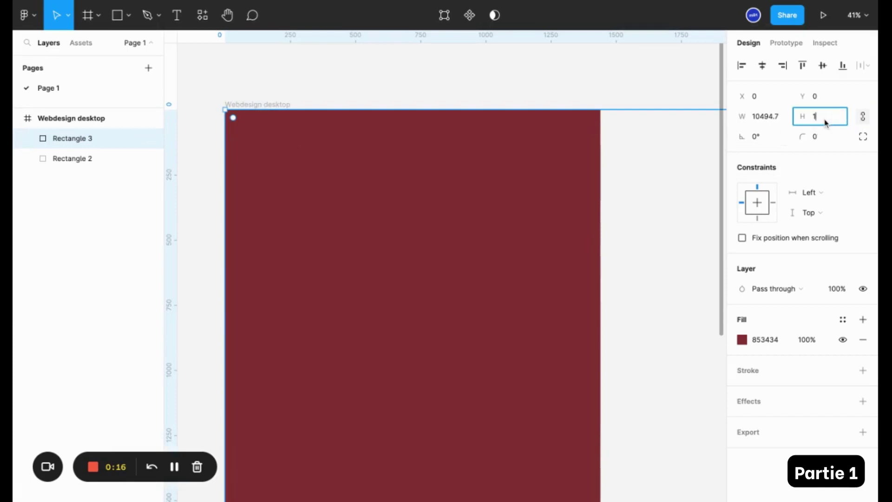
key("Tab")
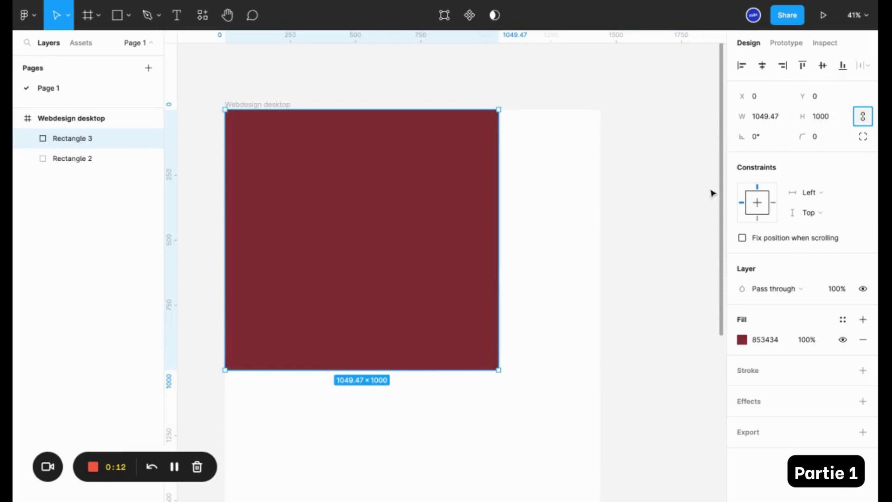
Move the dark red rectangle to about X 129, Y 109 and open its rotation value for editing.
left_click_drag(349, 193, 382, 221)
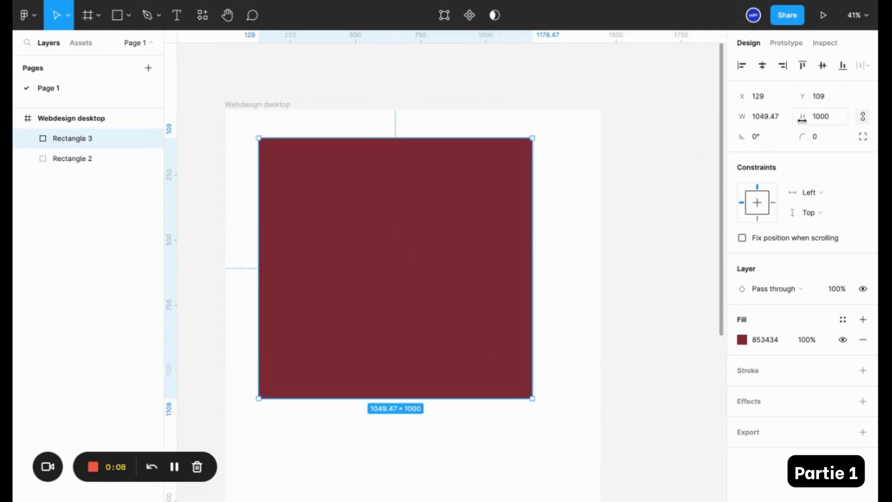
left_click(760, 141)
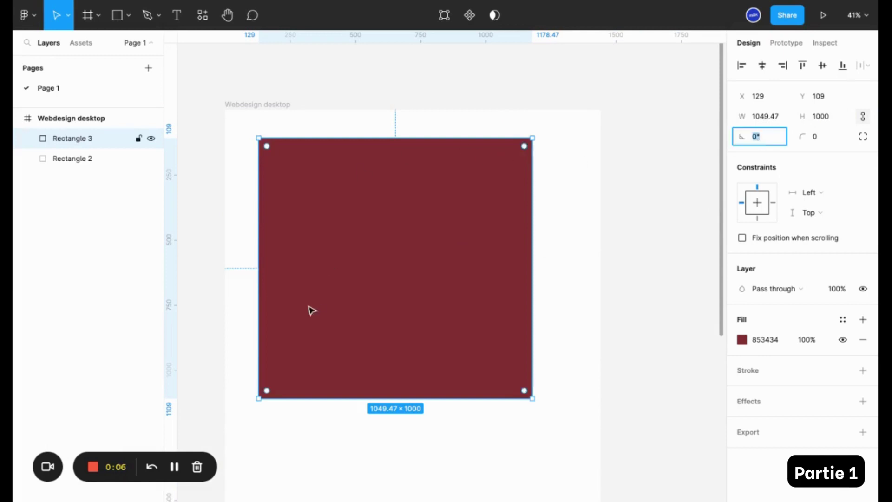